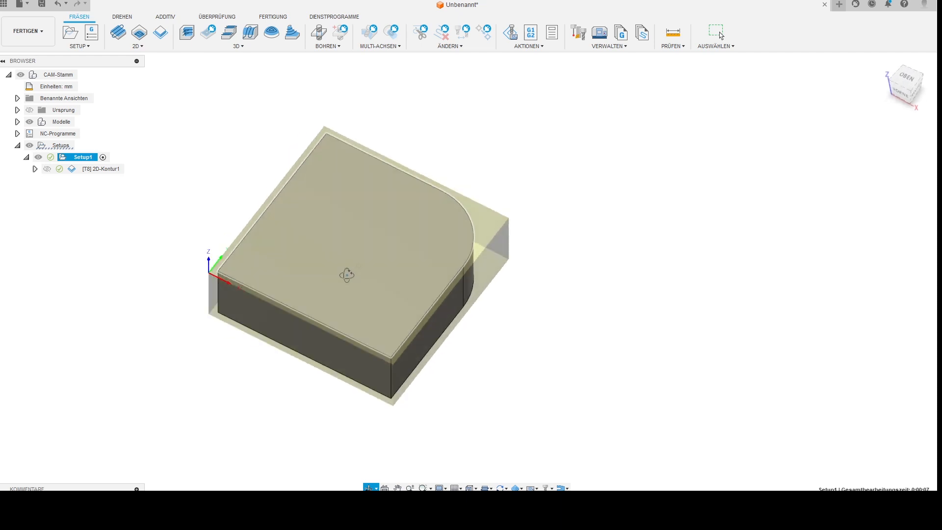
- Review the stock dimensions and model positions of Setup1 and accept them
double_click(64, 158)
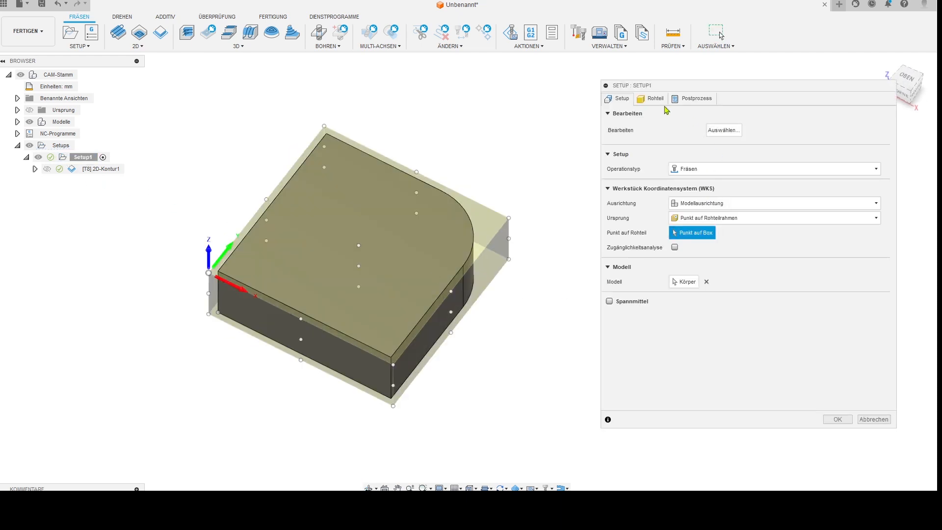
left_click(653, 99)
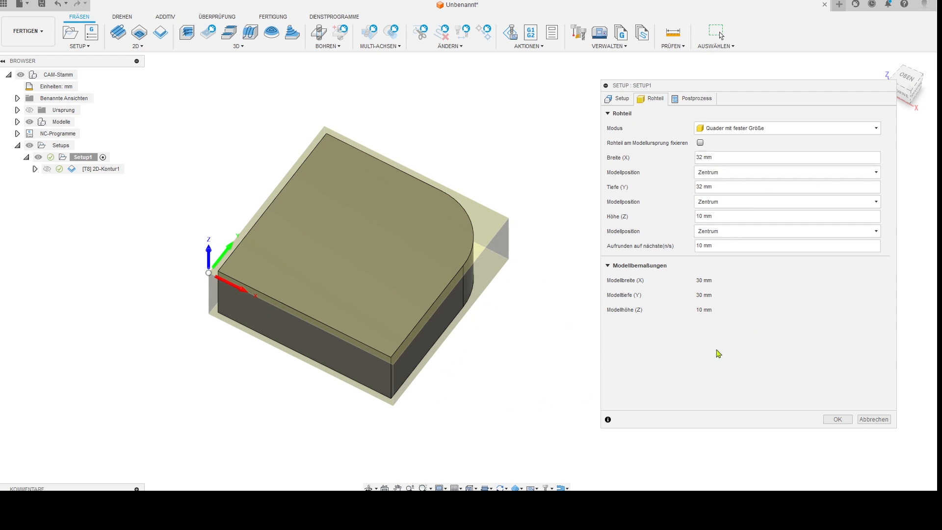
key("Return")
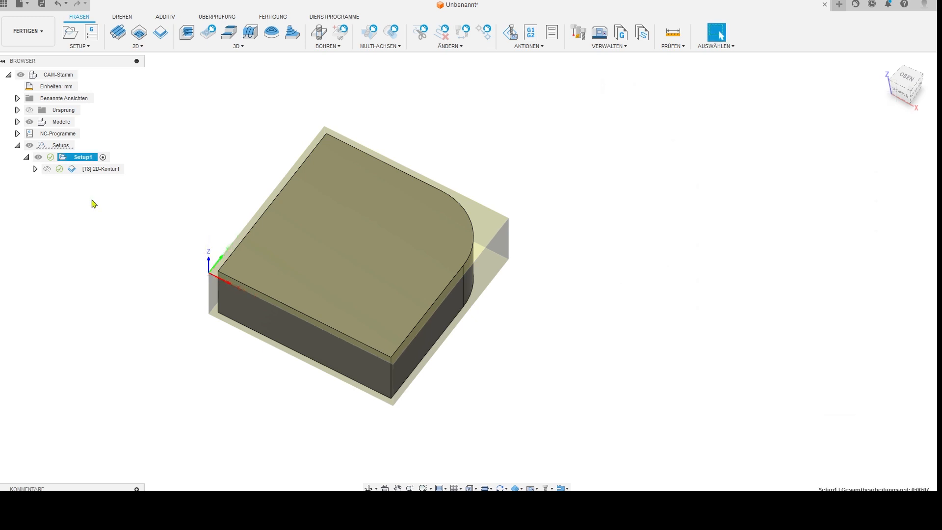
- Examine the tool, contour selection, heights and passes of the 2D-Kontur1 operation
left_click(90, 169)
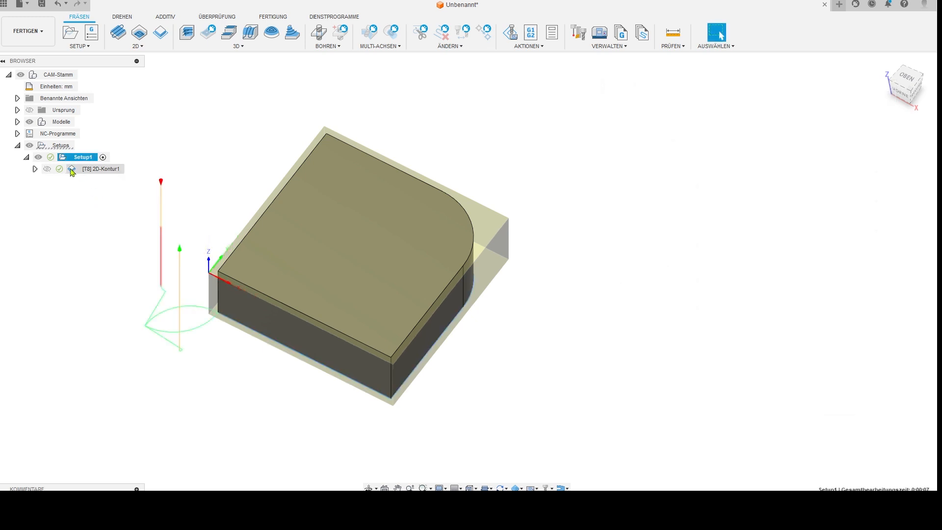
mouse_move(480, 267)
middle_mouse_down("shift")
mouse_move(496, 242)
mouse_move(486, 252)
middle_mouse_up("shift")
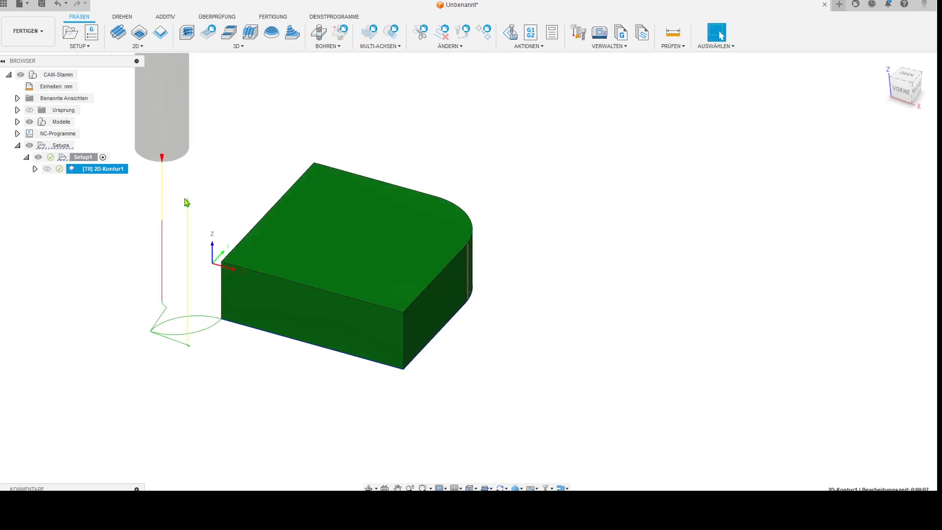
double_click(73, 170)
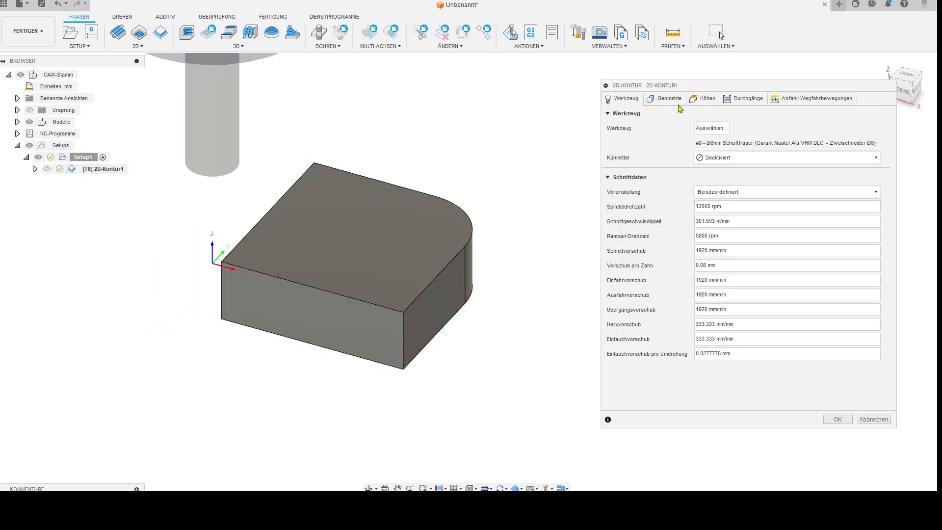
left_click(682, 99)
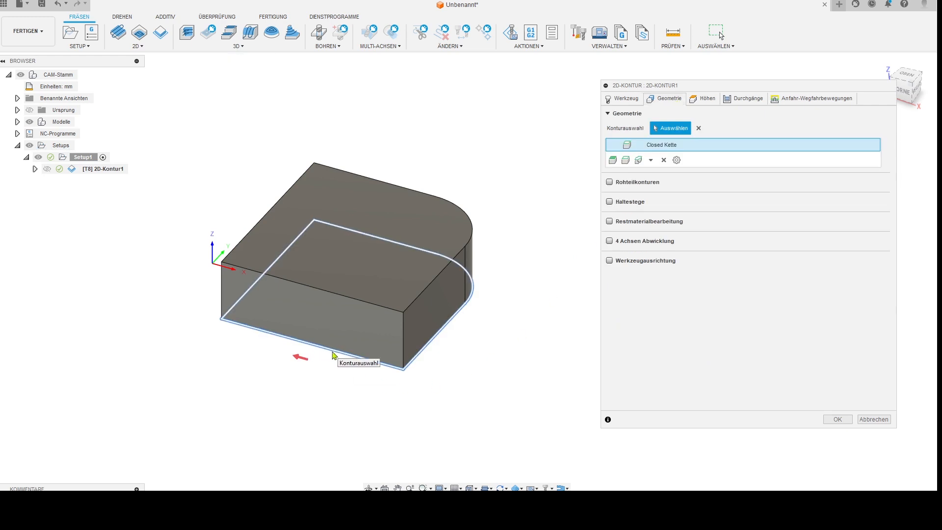
left_click(708, 100)
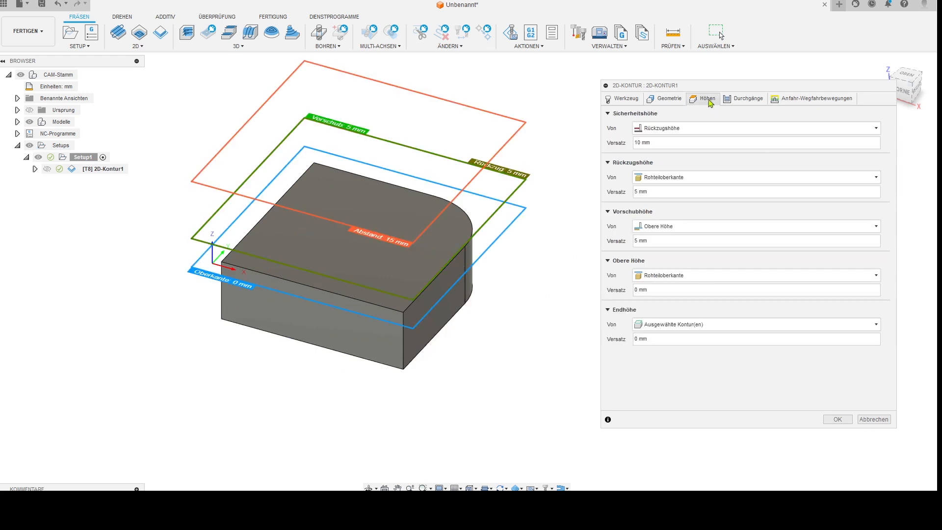
left_click(749, 102)
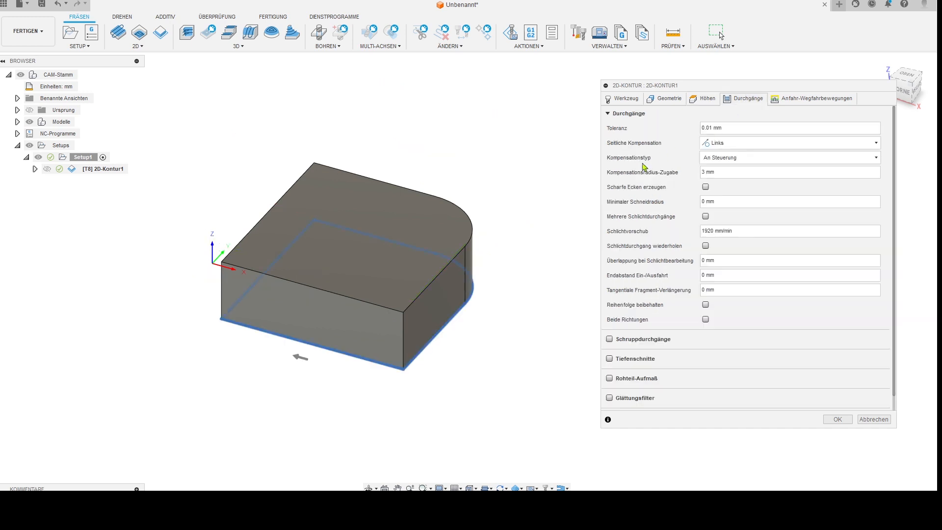
- Switch the contour's Kompensationstyp to Im Computer and back to An Steuerung to compare the available settings
left_click(876, 159)
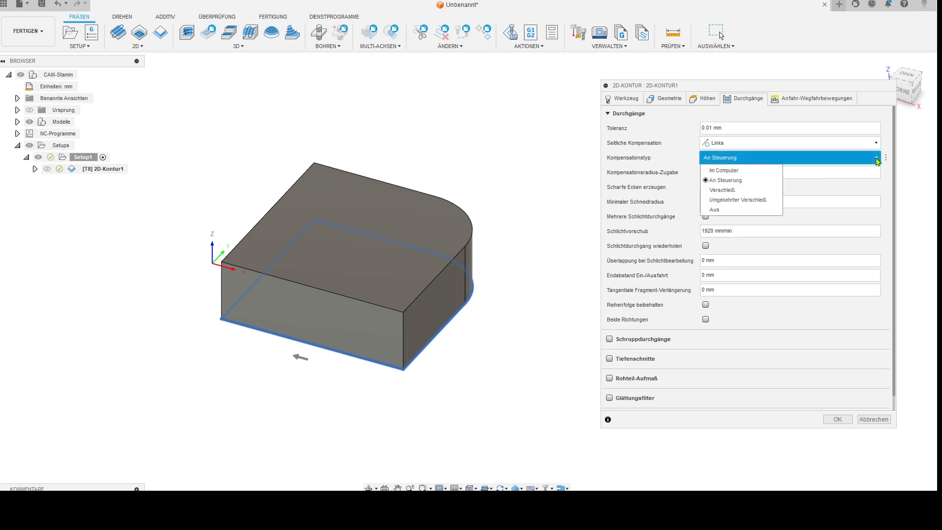
left_click(751, 171)
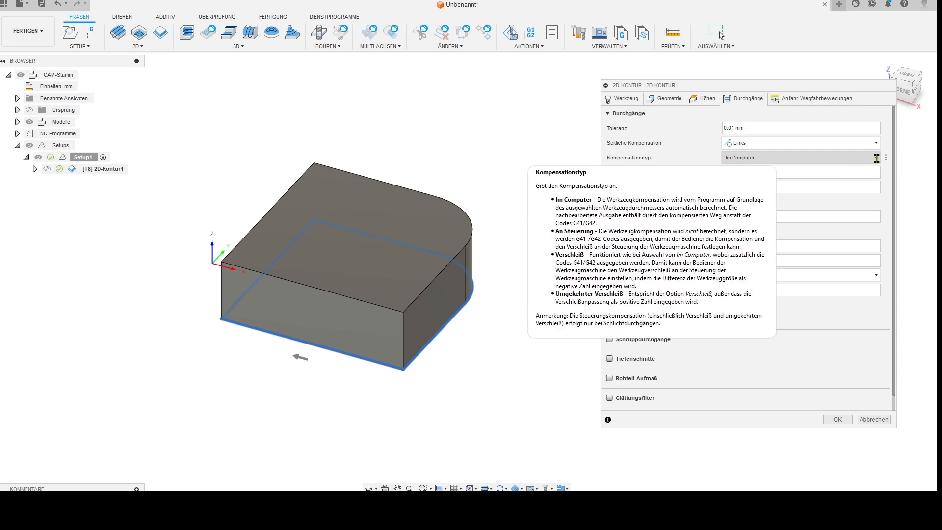
left_click(877, 158)
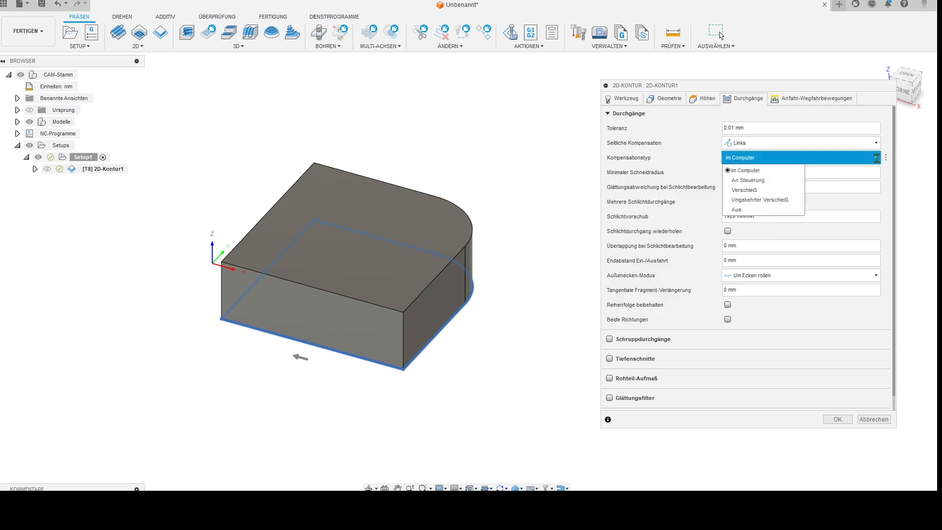
left_click(768, 182)
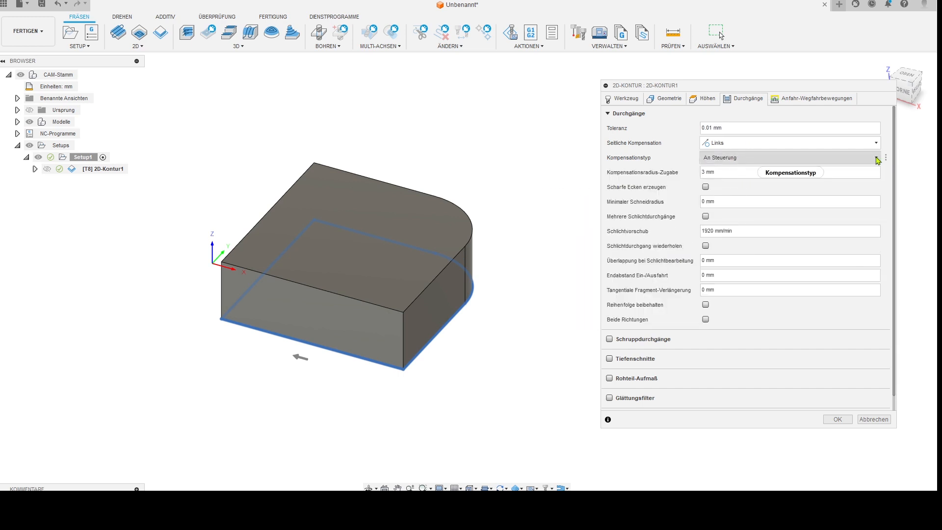
- Compare the contour's Kompensationsradius-Zugabe with the selected milling tool and accept the operation settings
mouse_move(887, 160)
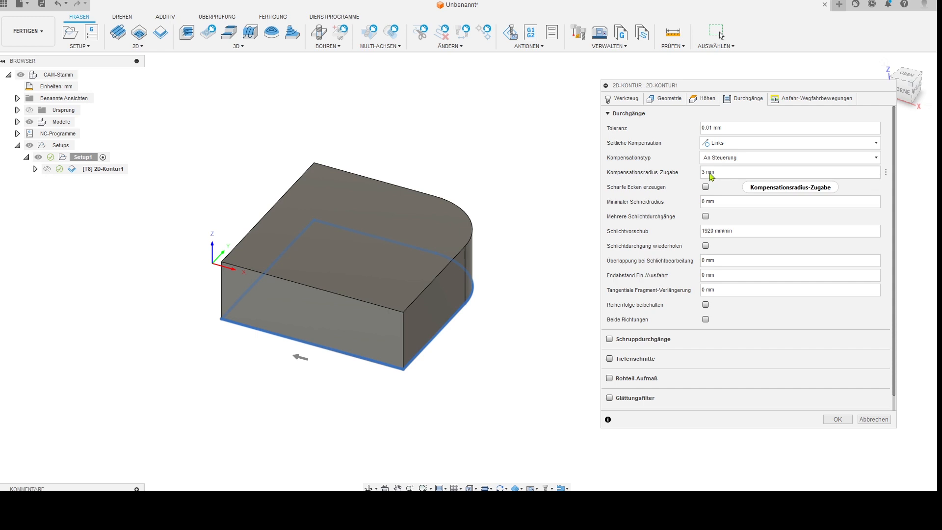
mouse_move(718, 173)
left_click(621, 99)
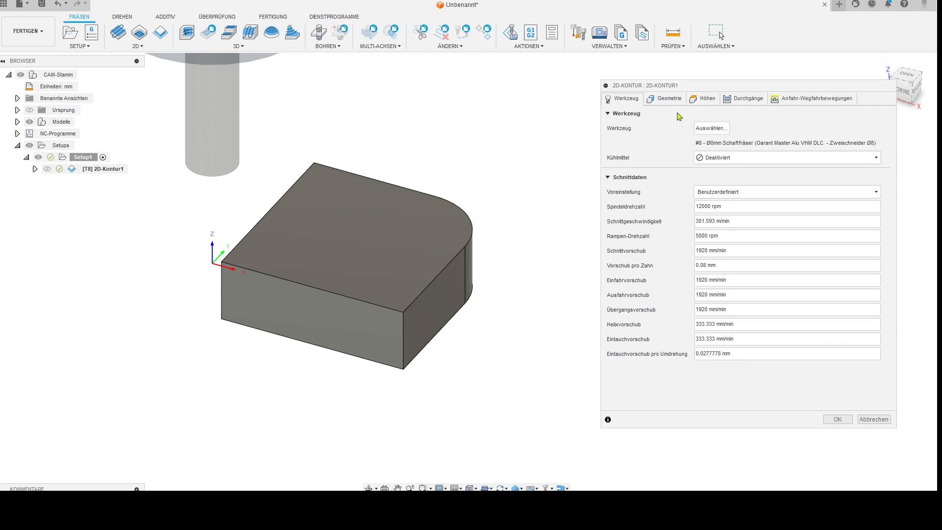
left_click(749, 100)
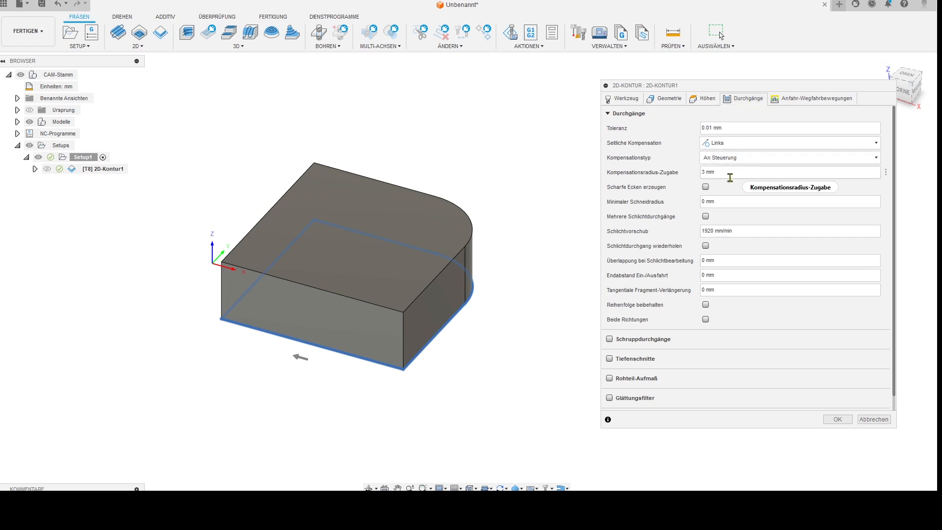
mouse_move(733, 171)
left_click(841, 419)
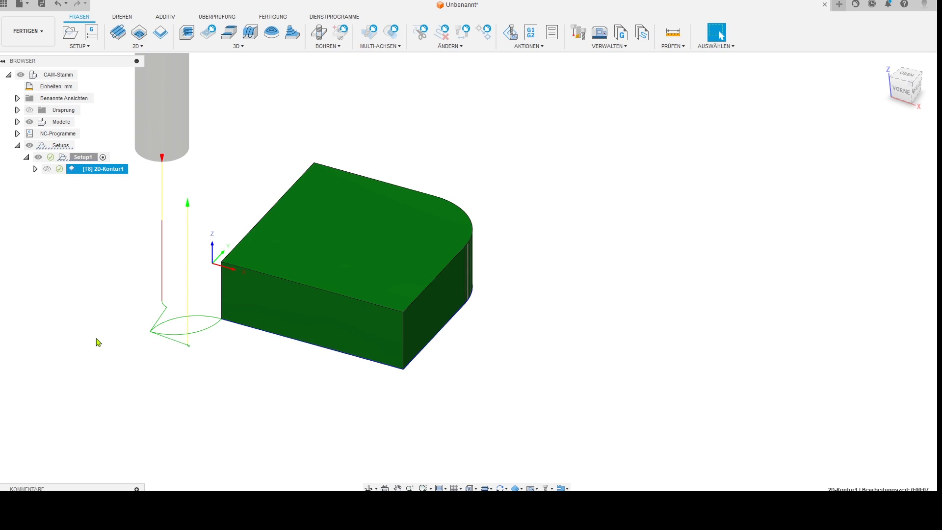
- Set the Kompensationsradius-Zugabe of 2D-Kontur1 to 20 mm and regenerate the toolpath
double_click(74, 169)
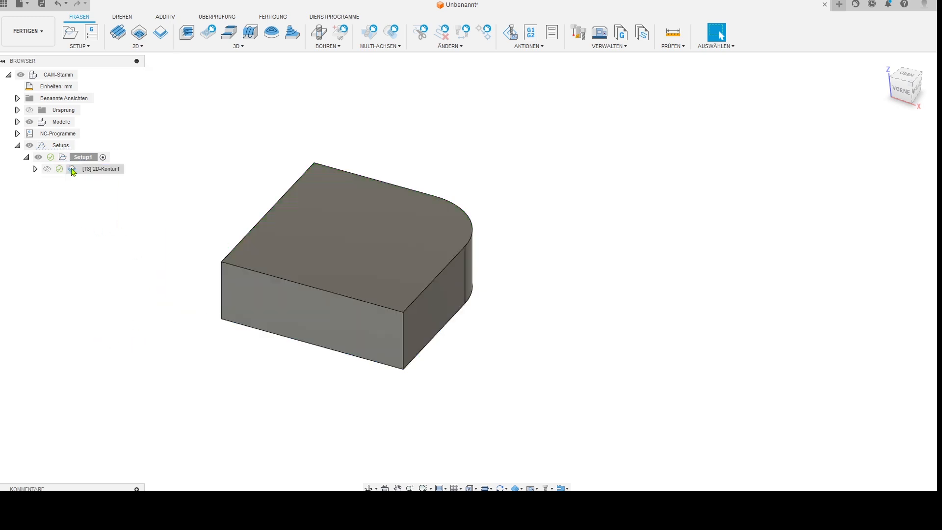
left_click(745, 100)
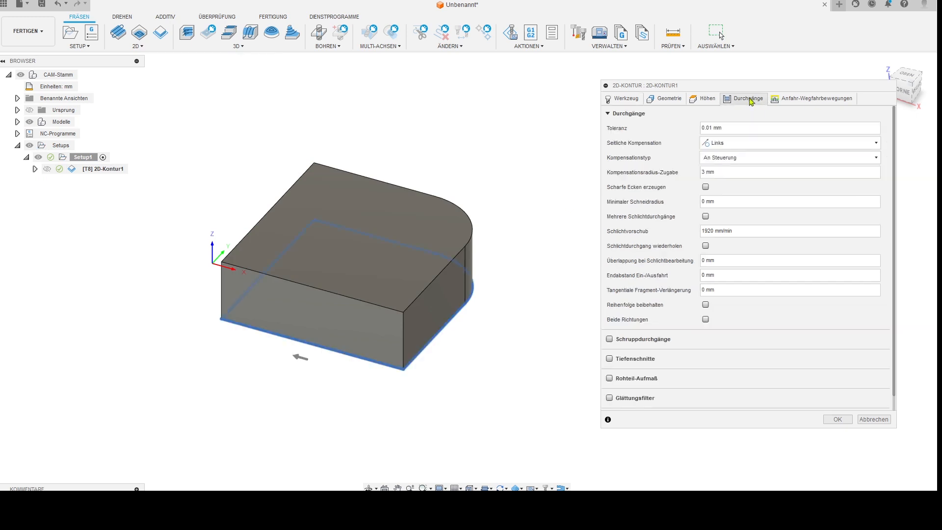
left_click(730, 171)
type("20")
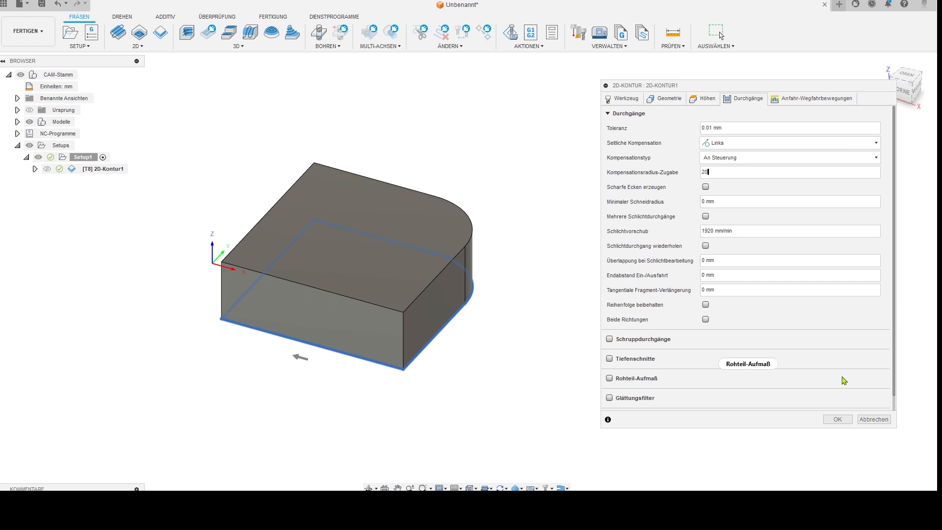
key("Return")
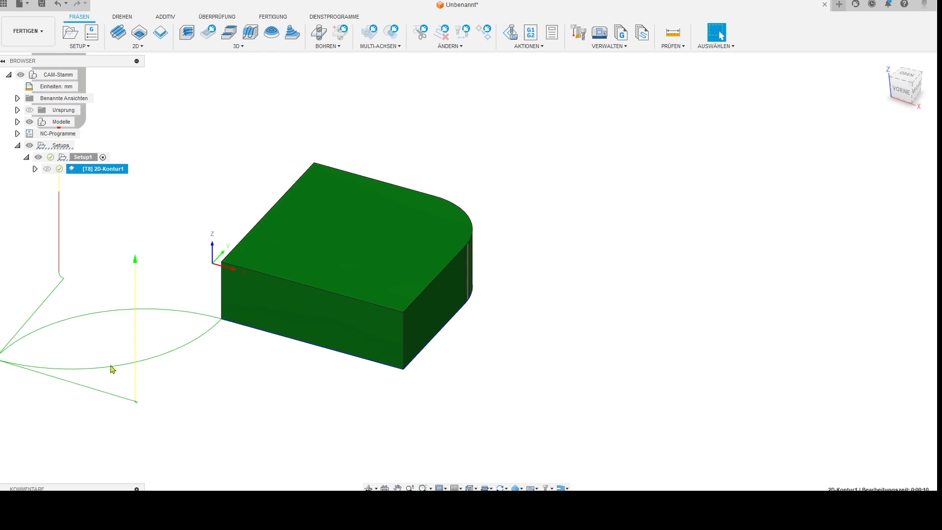
scroll(230, 333, "down", 2)
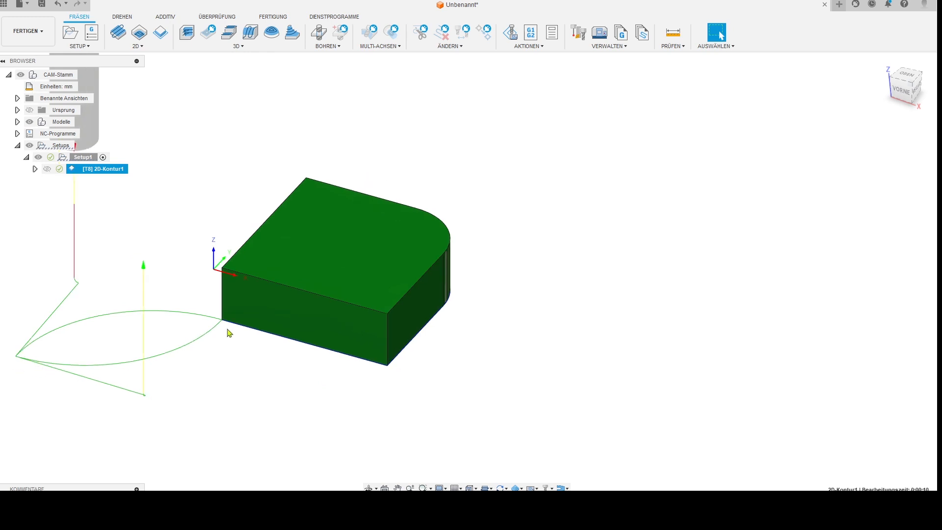
- Set the Kompensationsradius-Zugabe of 2D-Kontur1 to 3 mm and regenerate the toolpath
double_click(86, 169)
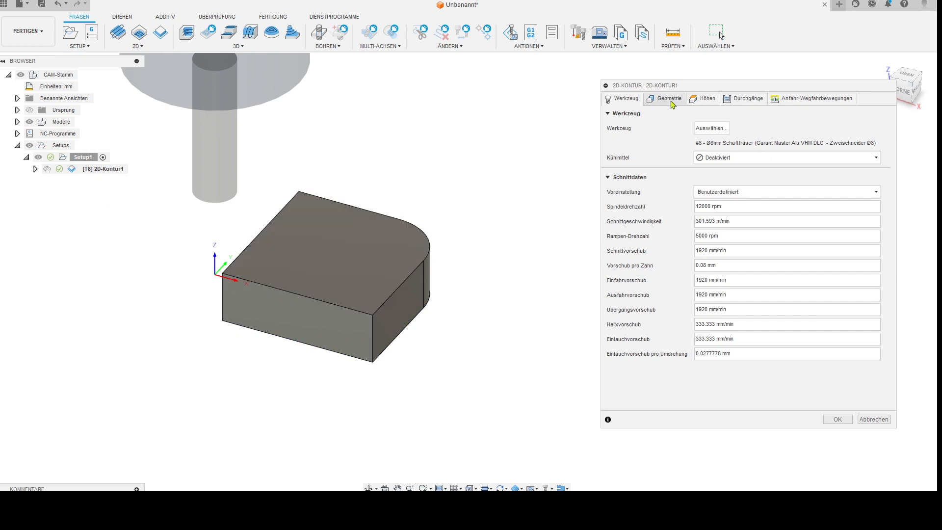
left_click(747, 99)
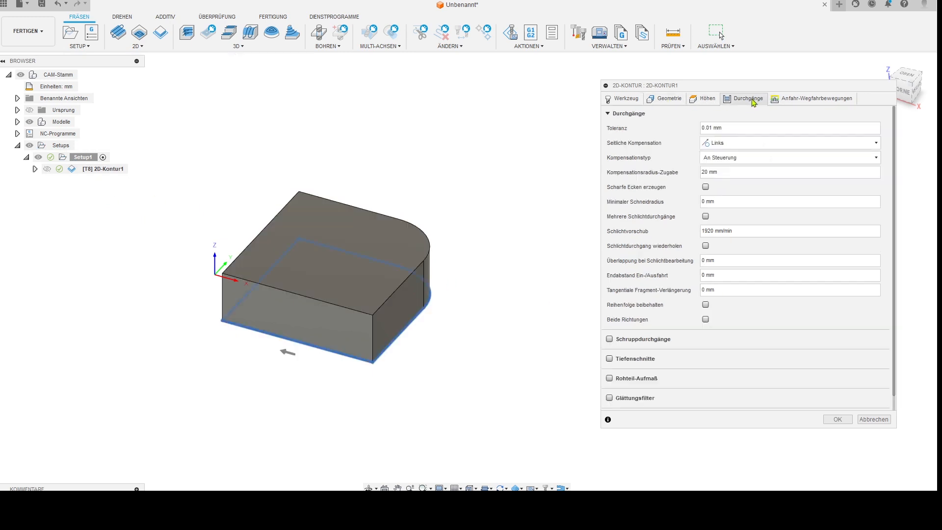
left_click(726, 172)
type("3")
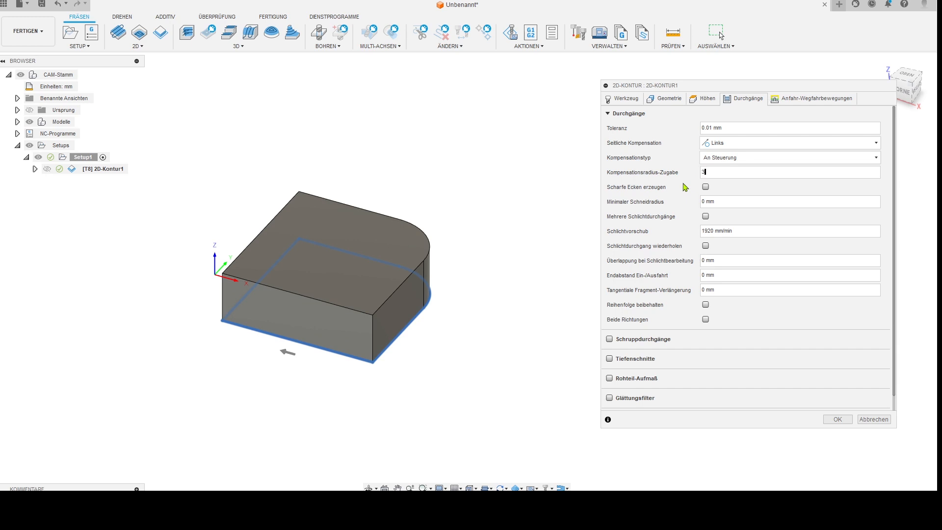
key("Return")
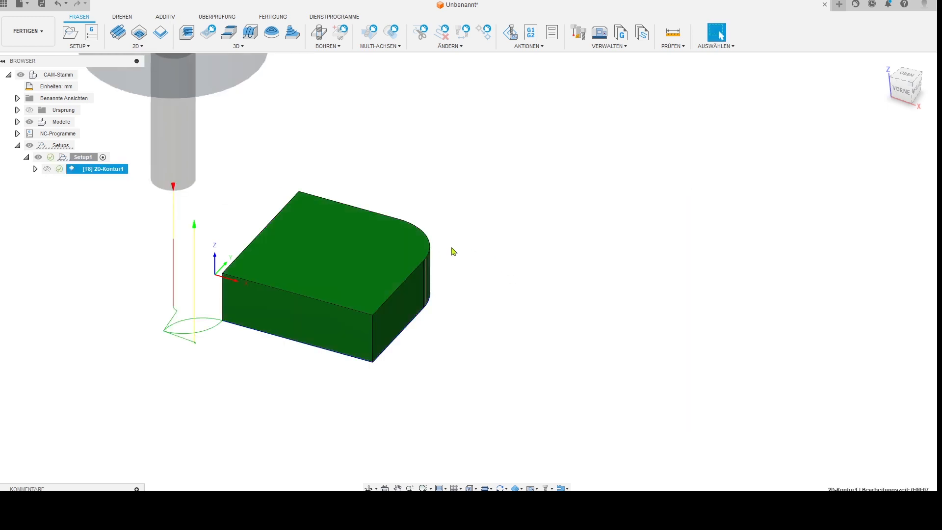
- Simulate the 2D-Kontur1 milling operation on the stock and exit the simulation
middle_click_drag(464, 239, 452, 265, "shift")
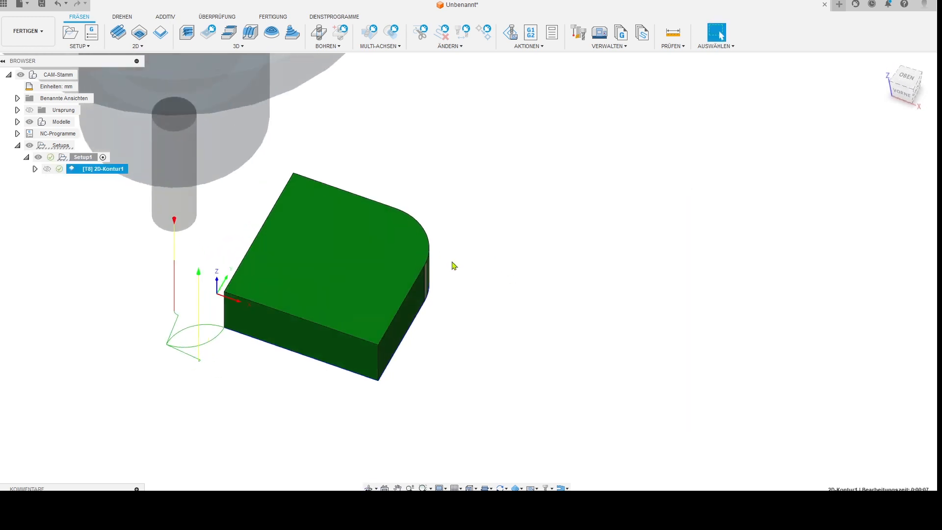
left_click(518, 37)
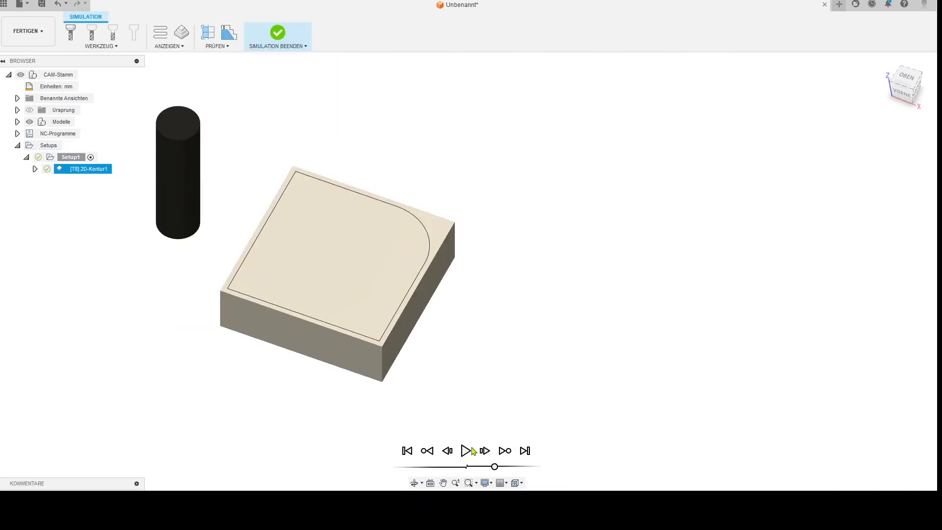
left_click(467, 451)
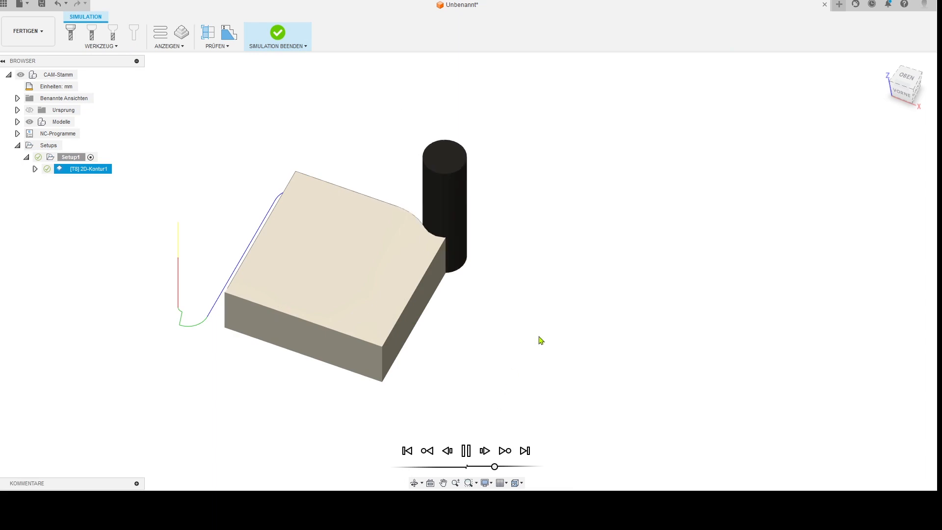
middle_click_drag(539, 288, 515, 294, "shift")
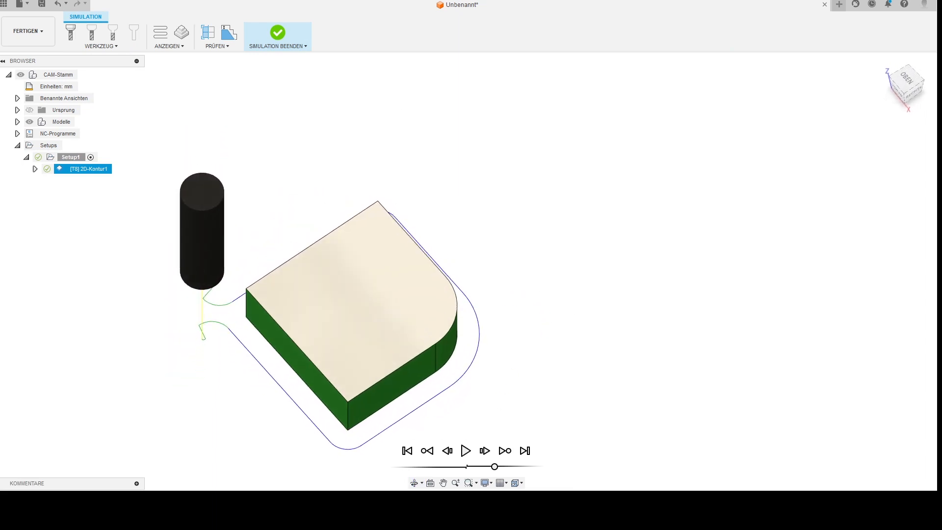
left_click(278, 33)
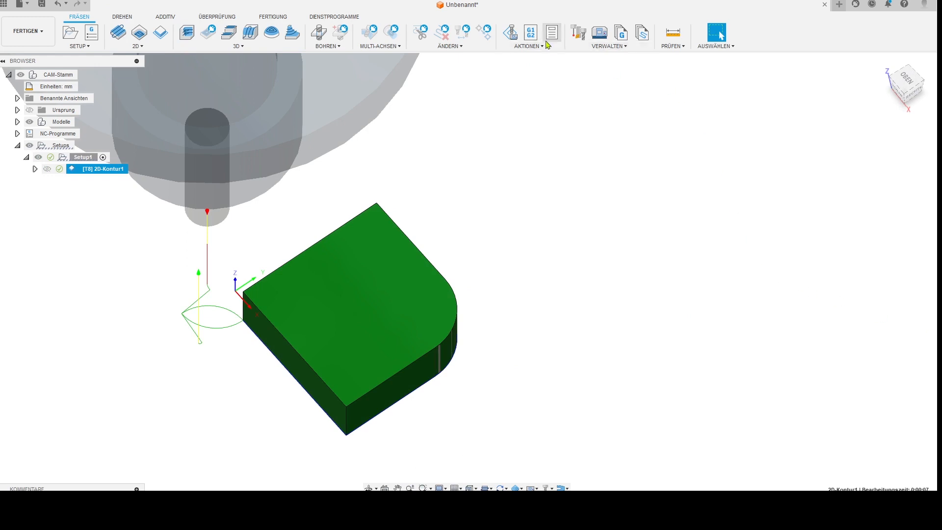
- Try to post-process the contour as NC program 1001 with simCNC_FANUC / myFanuc, declining to overwrite the existing 1001.nc
left_click(531, 32)
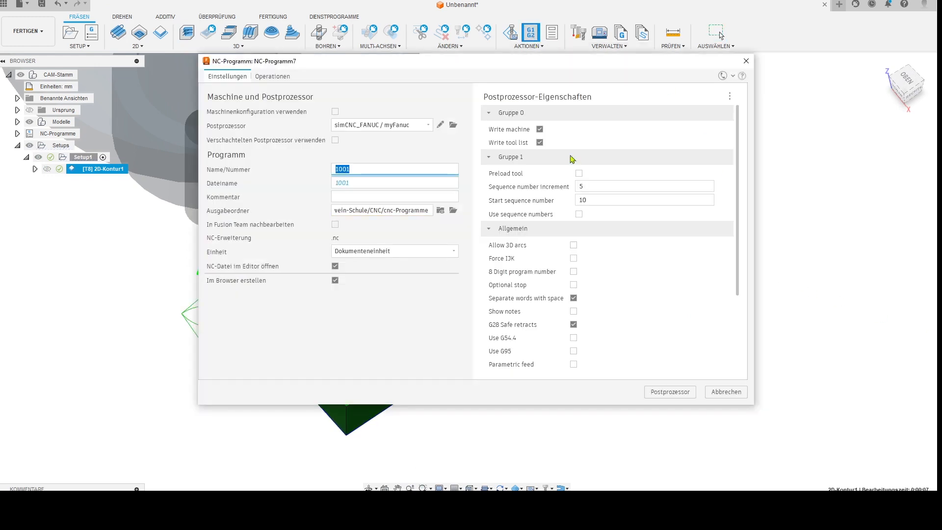
left_click(669, 392)
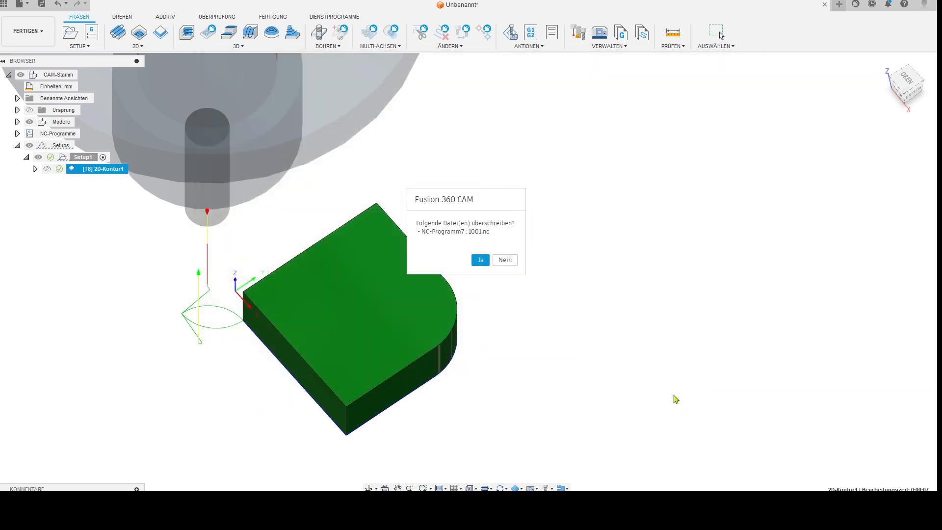
left_click(507, 260)
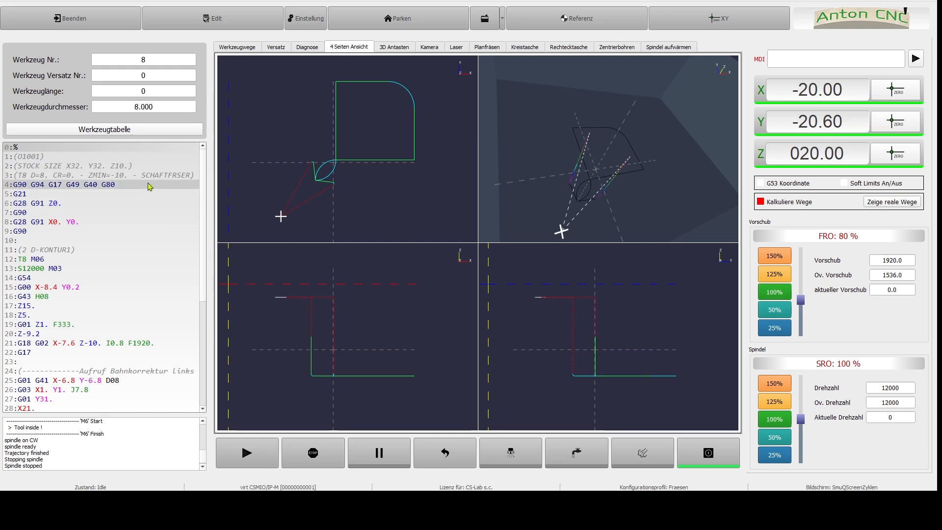
- Review the O1001 code in the CNC control software, including the G41/G40 cutter compensation section
scroll(106, 194, "down", 1)
scroll(108, 195, "down", 4)
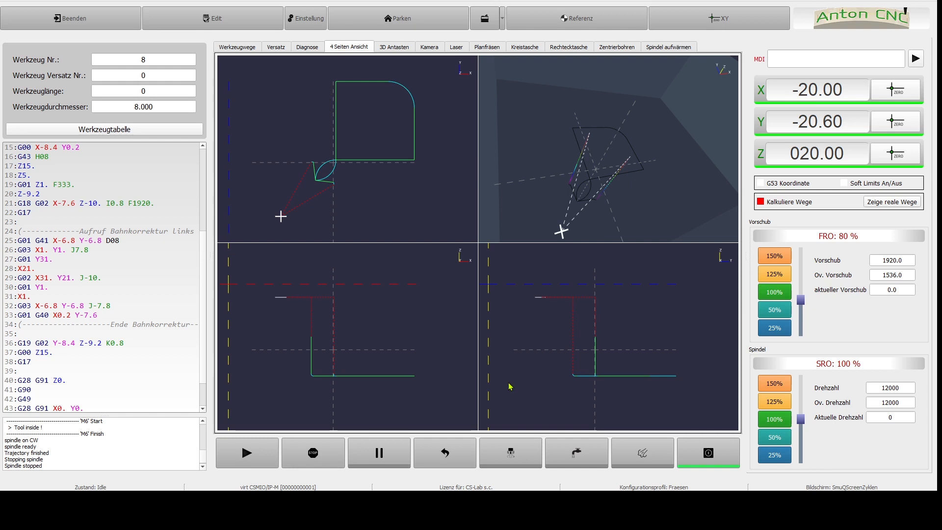
- Run the O1001 program with the existing diameter of tool 8
left_click(262, 453)
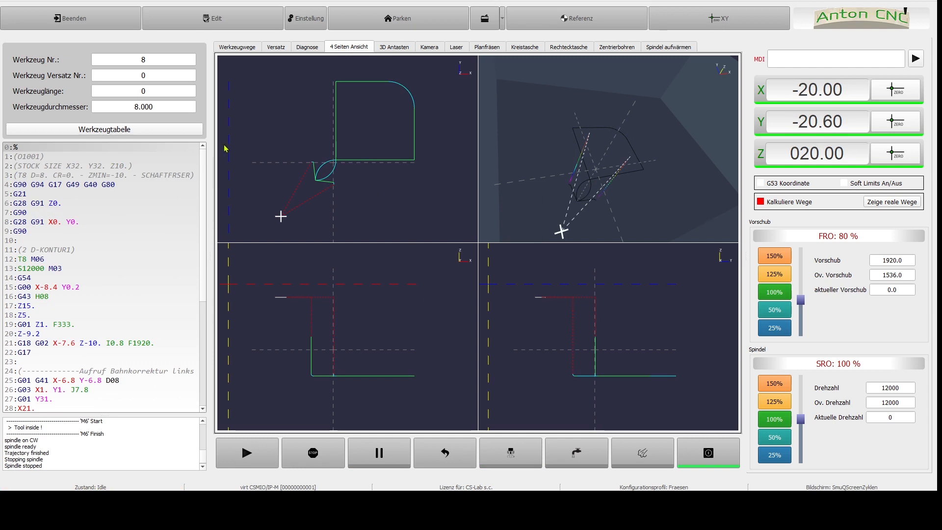
- Set the diameter of tool 8 to 8.2 in the tool table and run the O1001 program
left_click(190, 133)
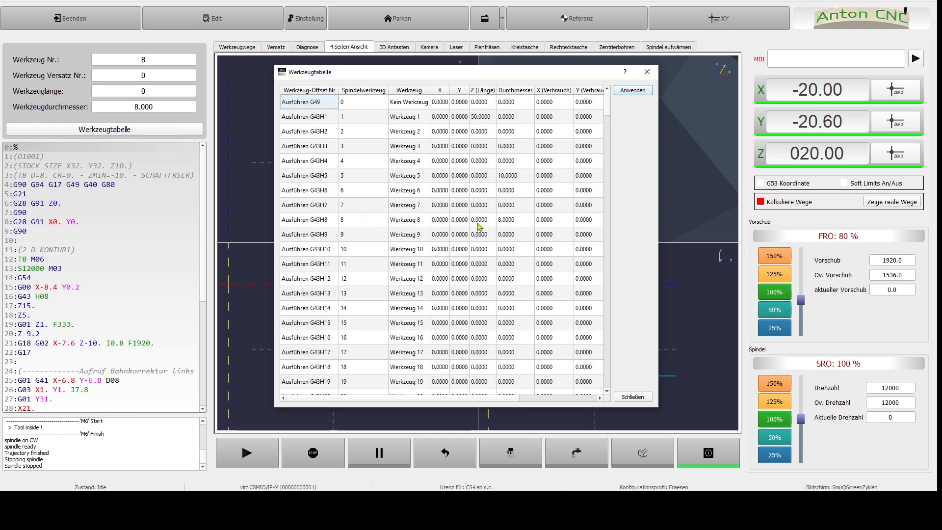
left_click(519, 220)
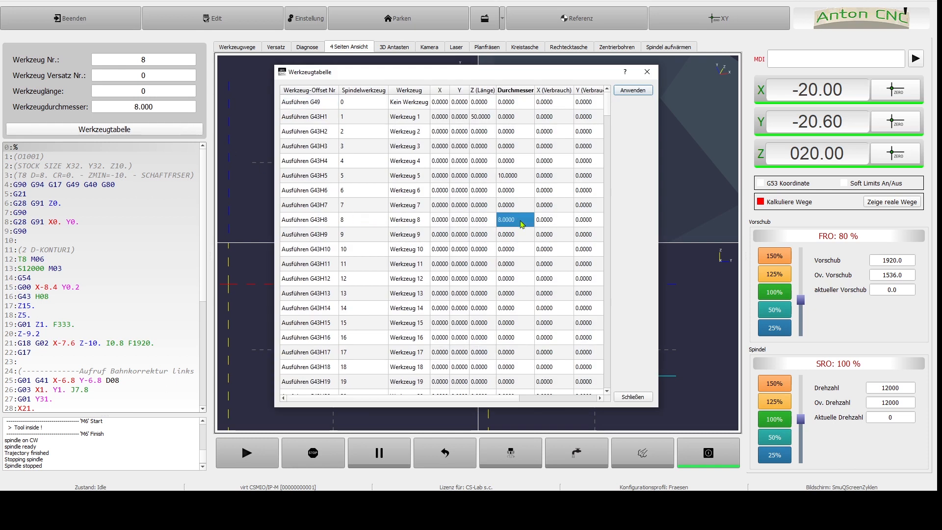
type("8.2")
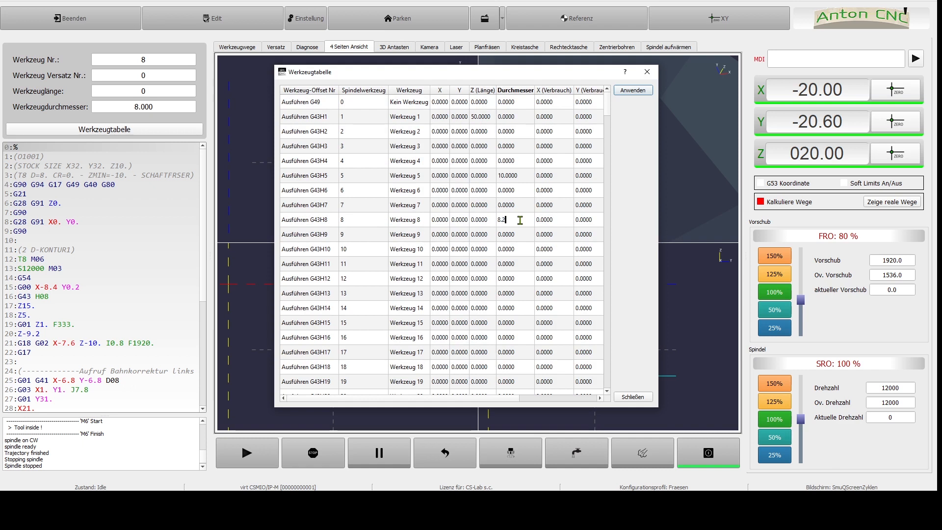
left_click(640, 93)
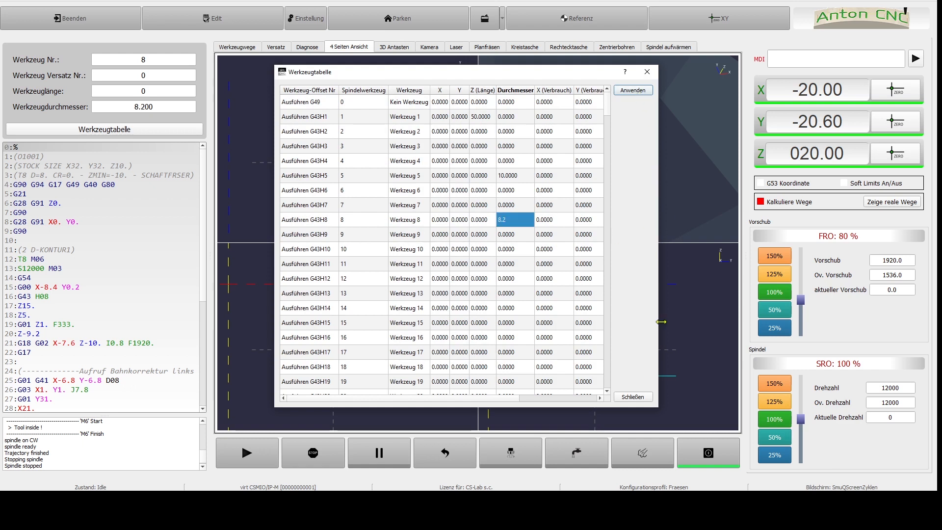
left_click(633, 397)
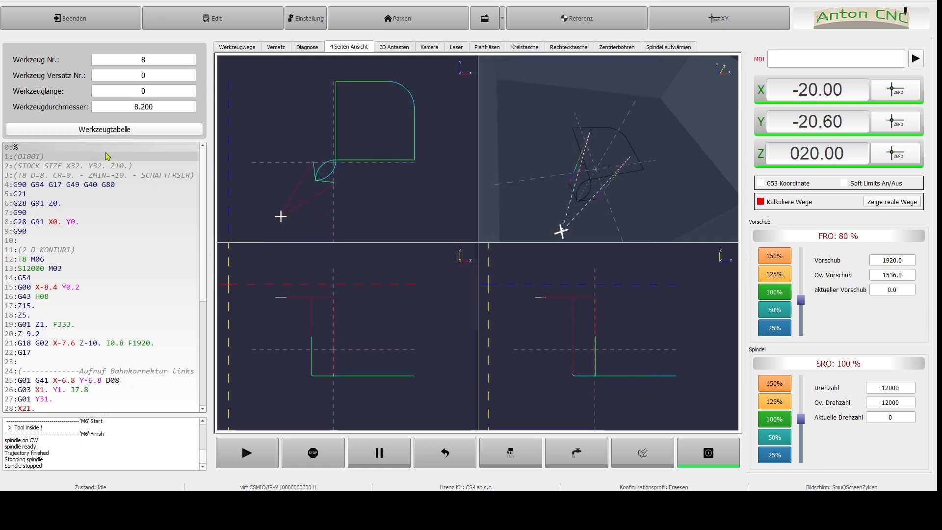
left_click(247, 453)
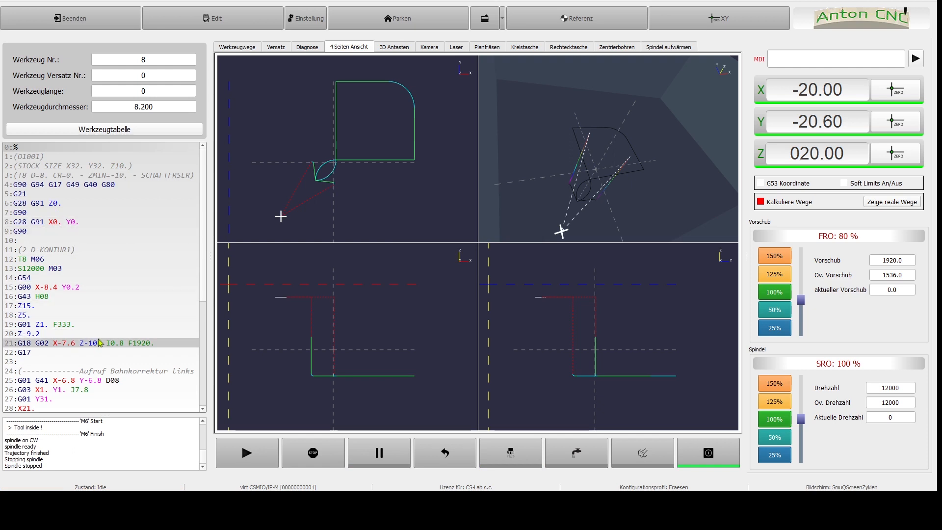
- Set the diameter of tool 8 to 7.9 in the tool table and rerun the O1001 program
left_click(176, 130)
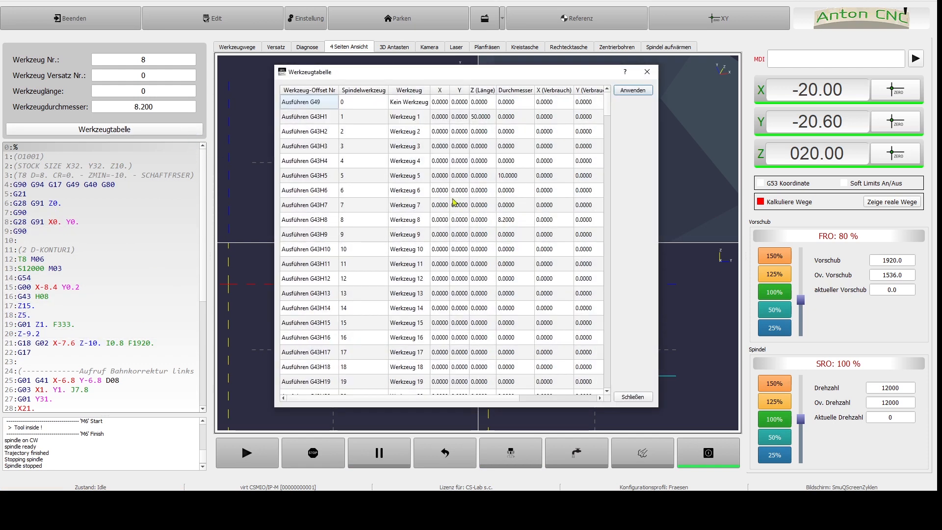
left_click(515, 221)
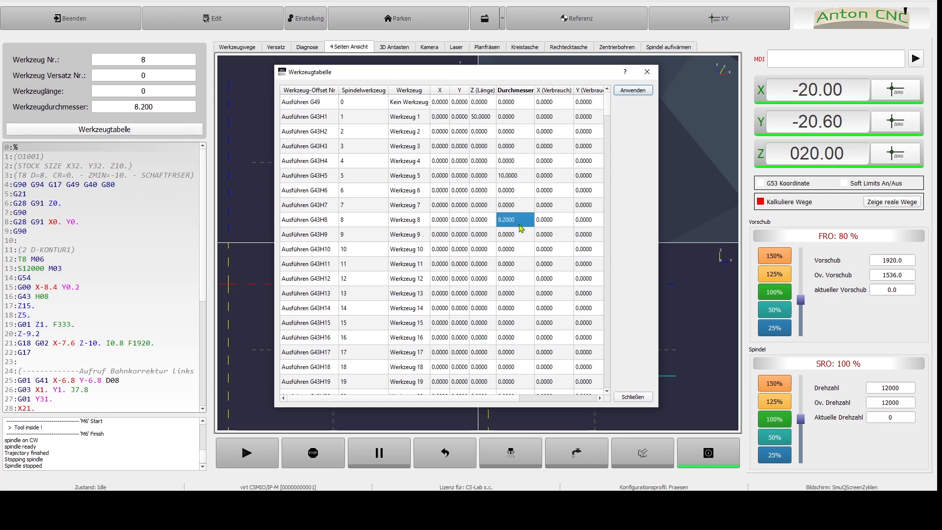
type("7.9")
key("Return")
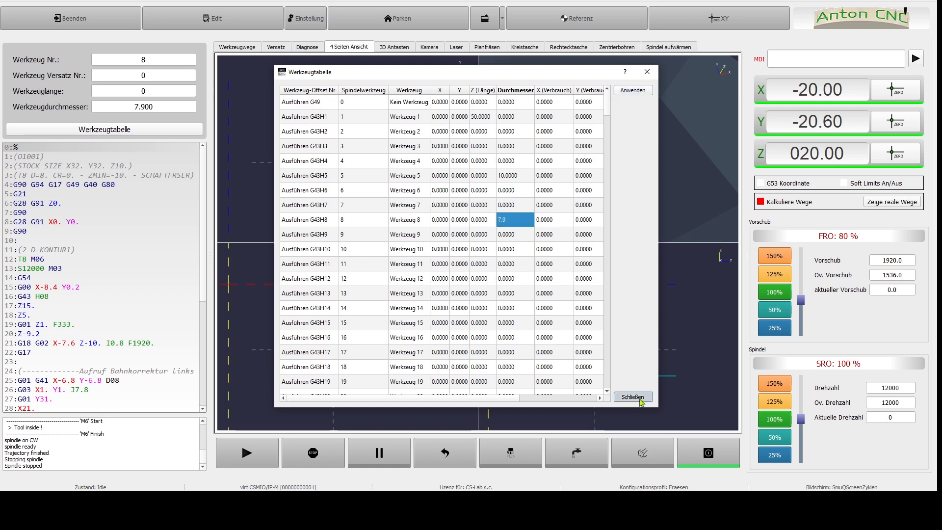
left_click(639, 397)
left_click(251, 460)
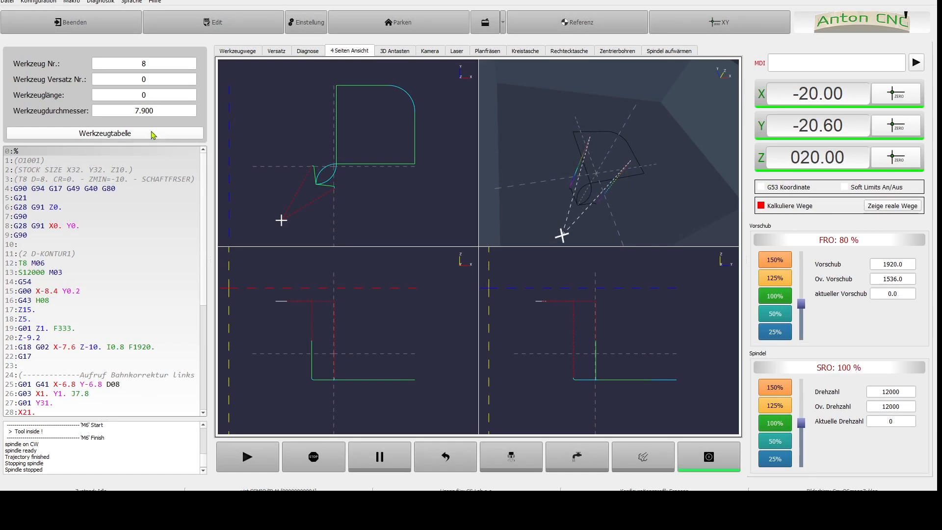
- Set the diameter of tool 8 to 0 in the tool table and run the O1001 program without a tool diameter
left_click(152, 138)
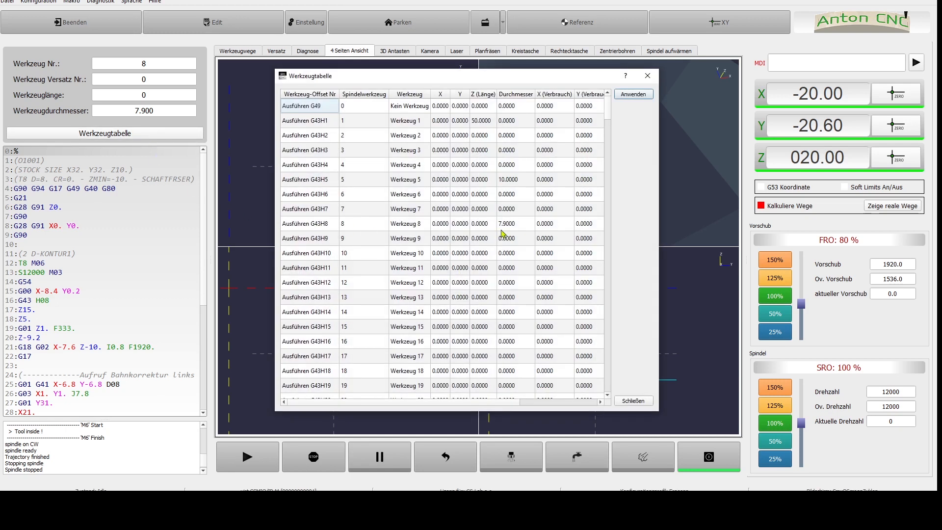
left_click(521, 228)
type("0")
key("Return")
left_click(635, 94)
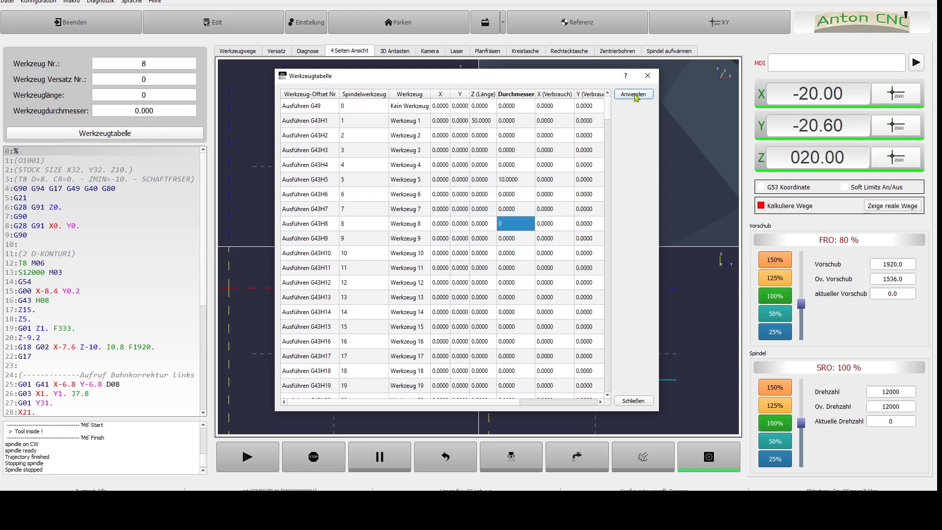
left_click(634, 401)
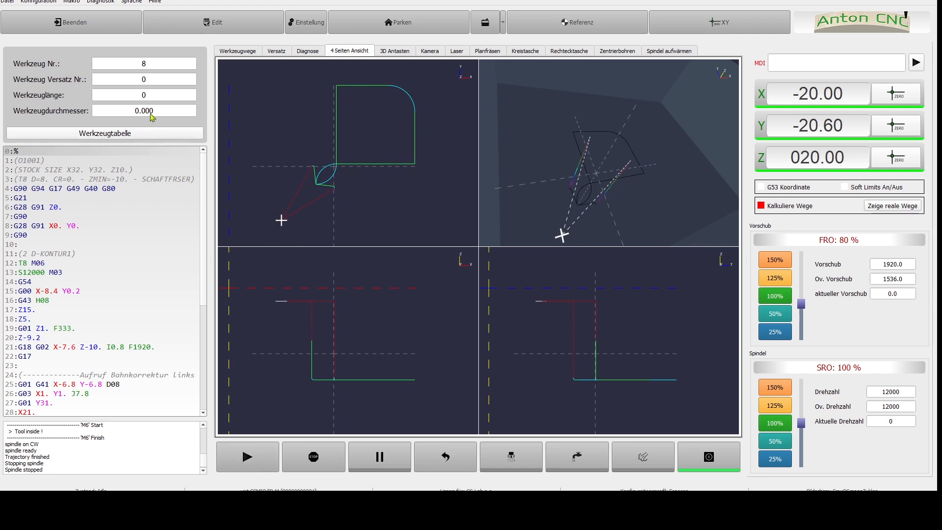
left_click(248, 456)
- Set the diameter of tool 8 to 30 in the tool table and start the O1001 program with this oversized tool
left_click(182, 138)
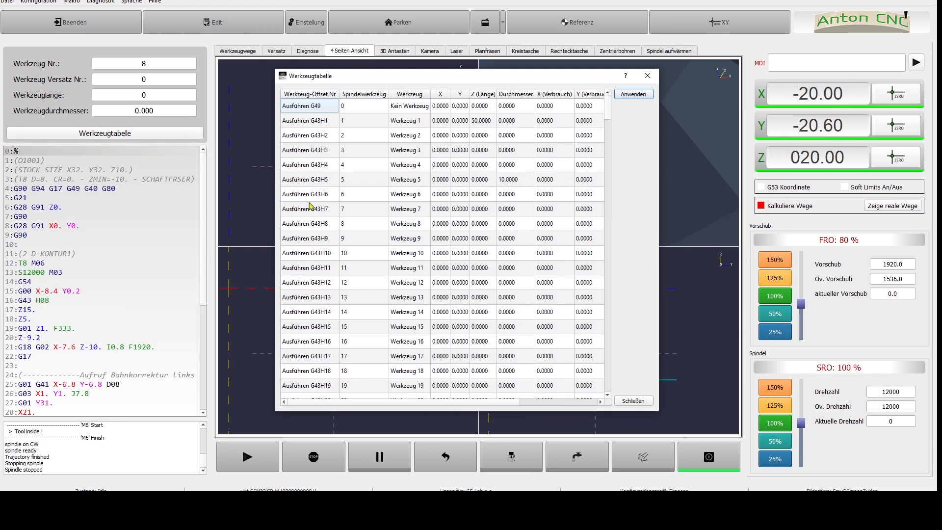
left_click(508, 227)
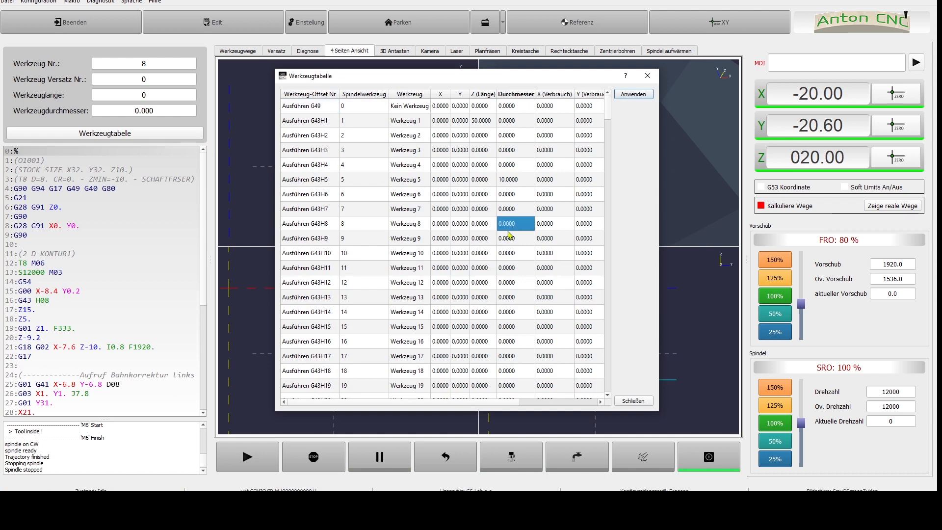
type("30")
left_click(633, 94)
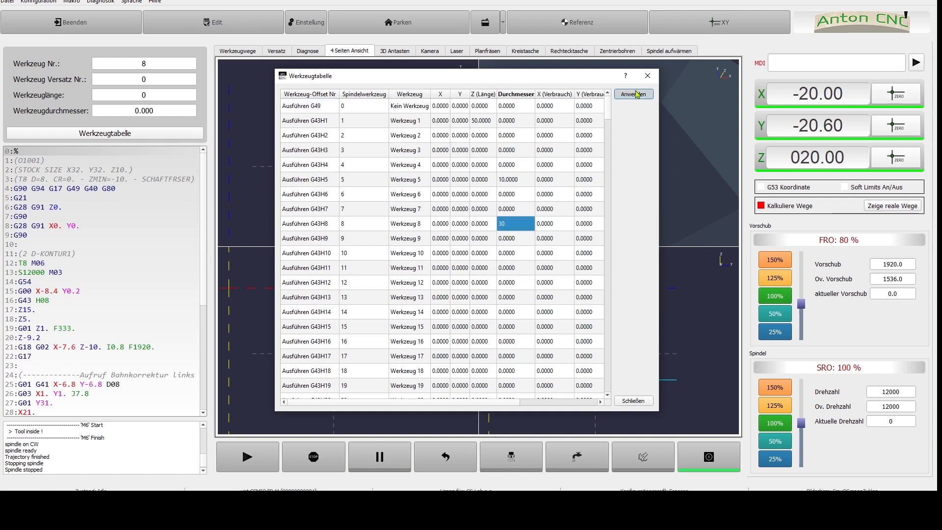
left_click(640, 400)
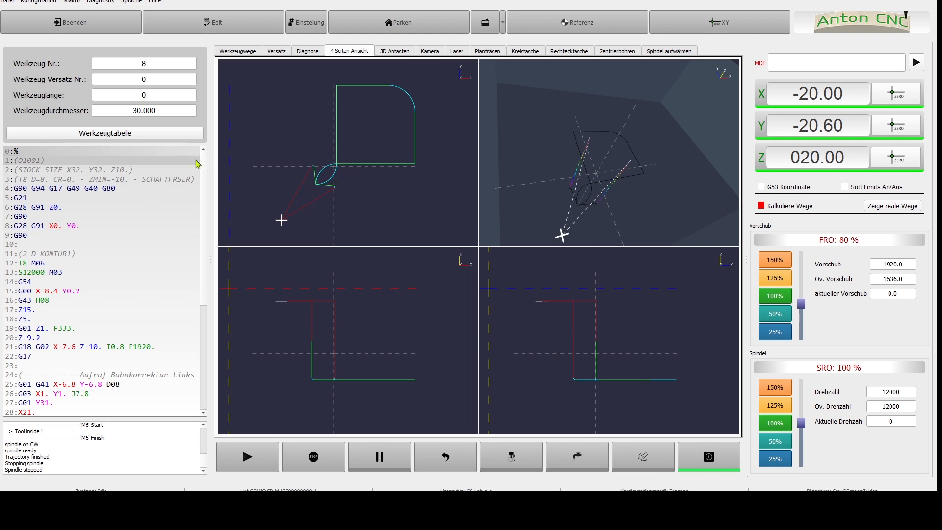
left_click(248, 456)
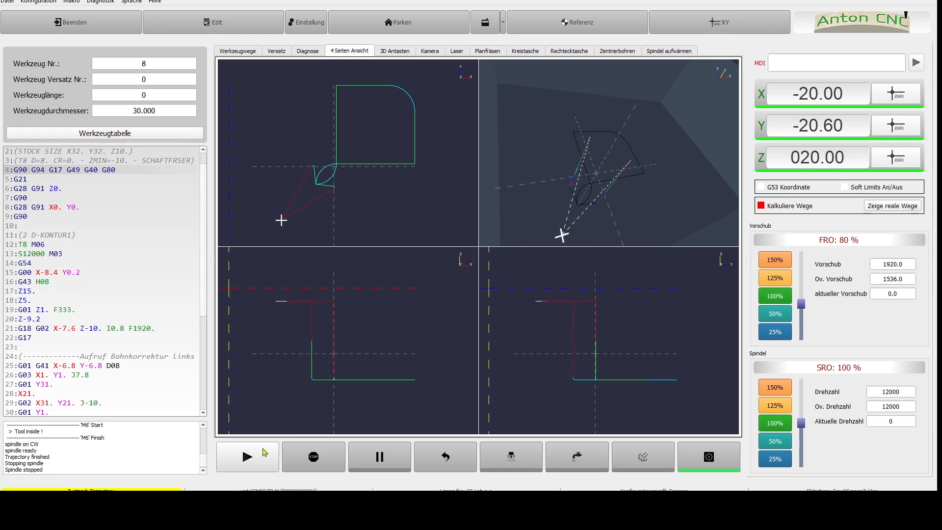